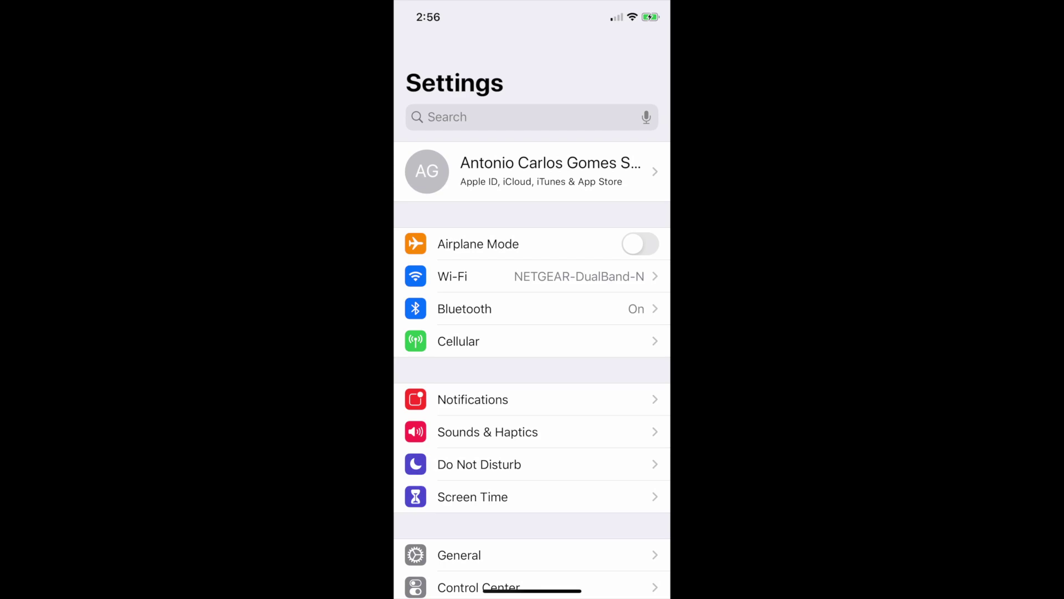
- Switch the iPhone's Wi-Fi from NETGEAR-DualBand-N to the camera network DIRECT-i2P1:PXW-Z90V
{"action": "left_click", "coordinate": [533, 276]}
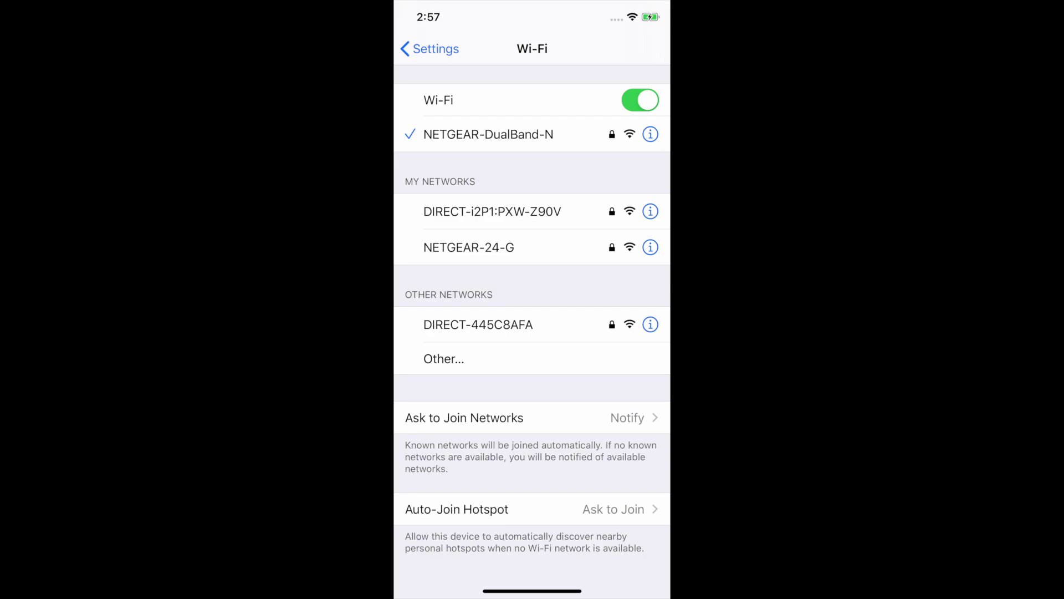
{"action": "left_click", "coordinate": [492, 212]}
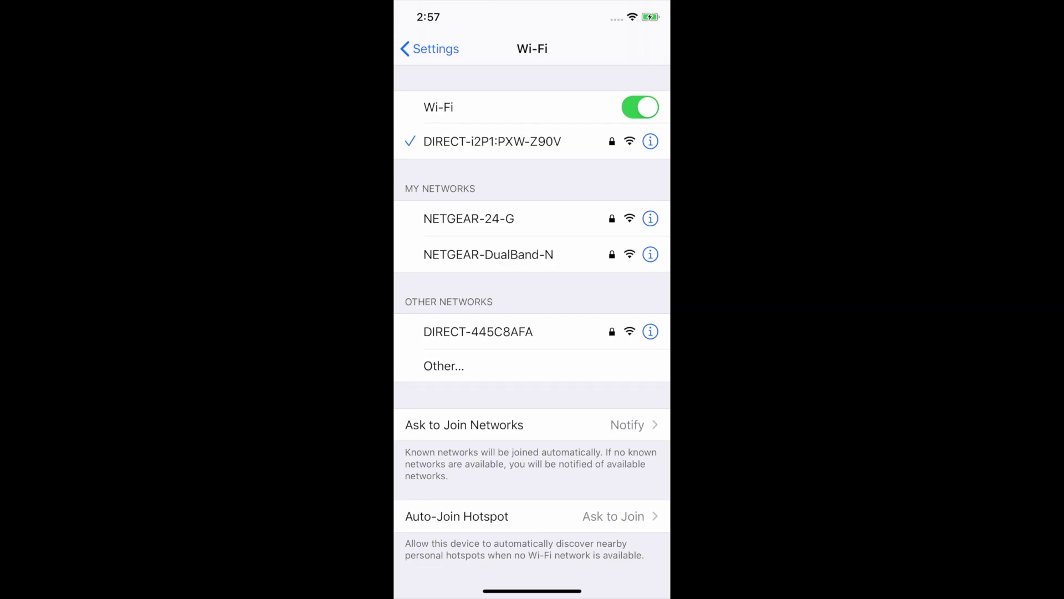